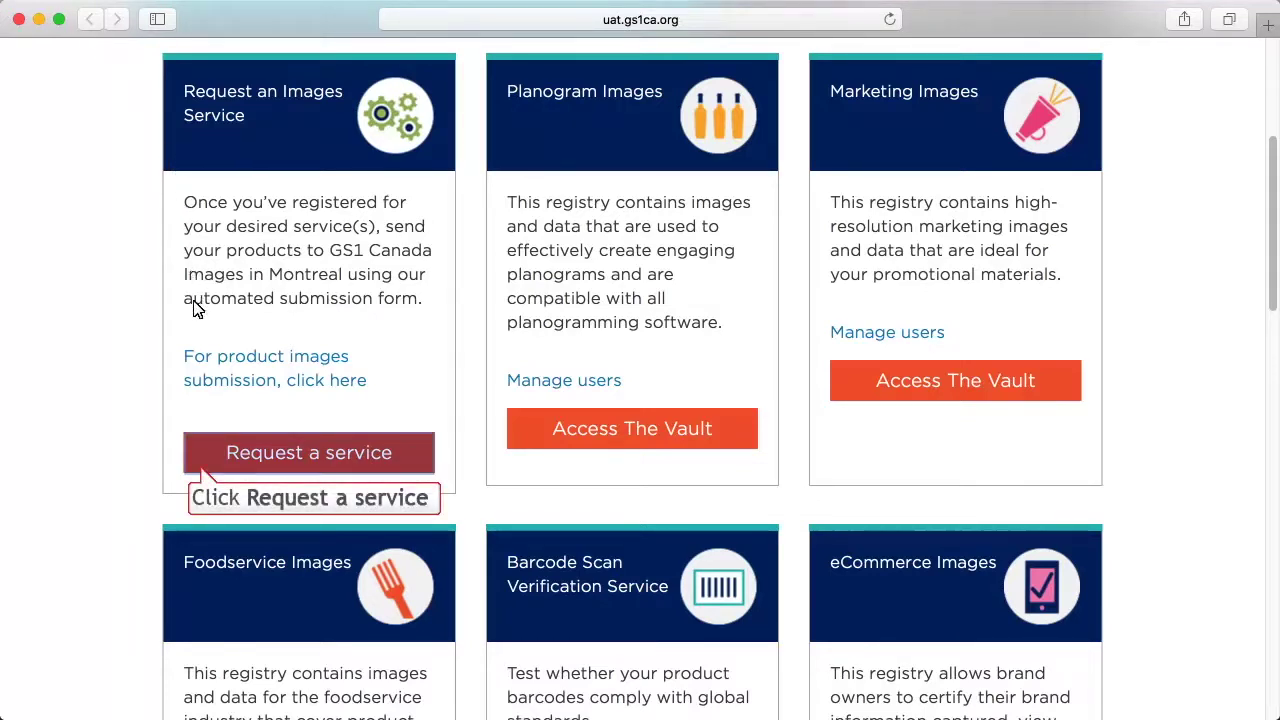
Step: Start a new images service request with the description "Spring Line of Products" and fill in the PO number
click(201, 449)
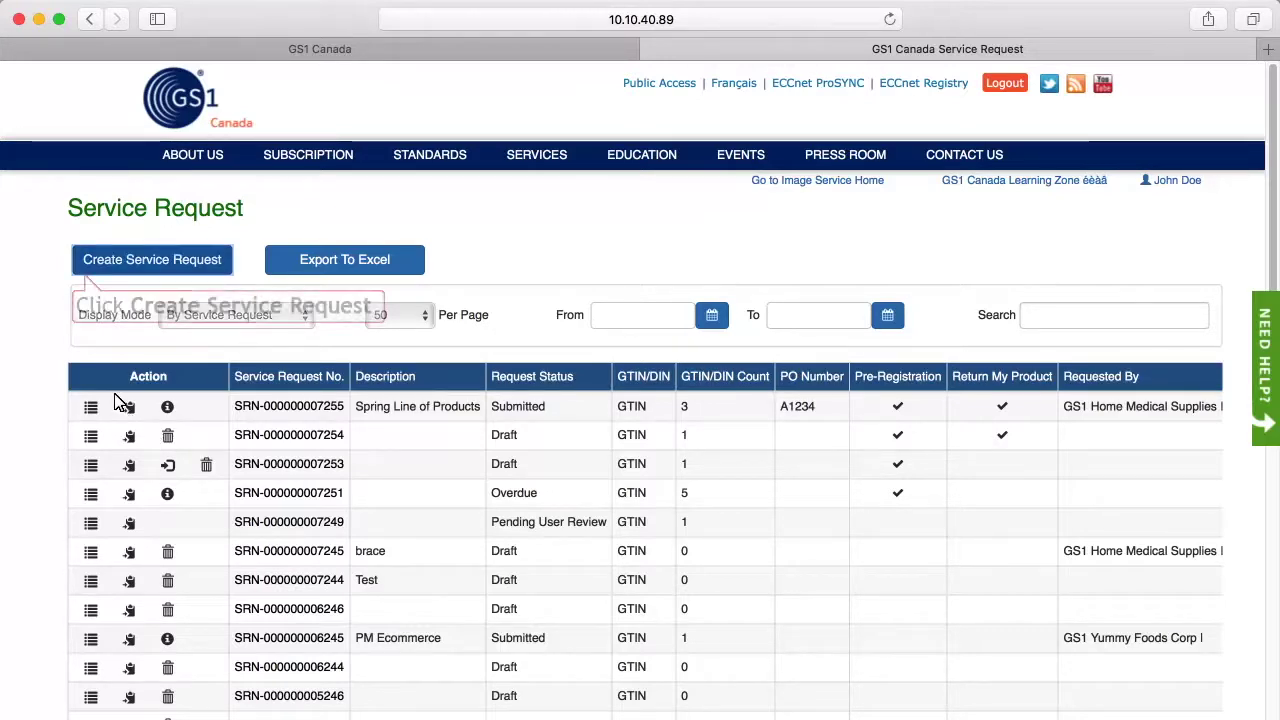
click(90, 259)
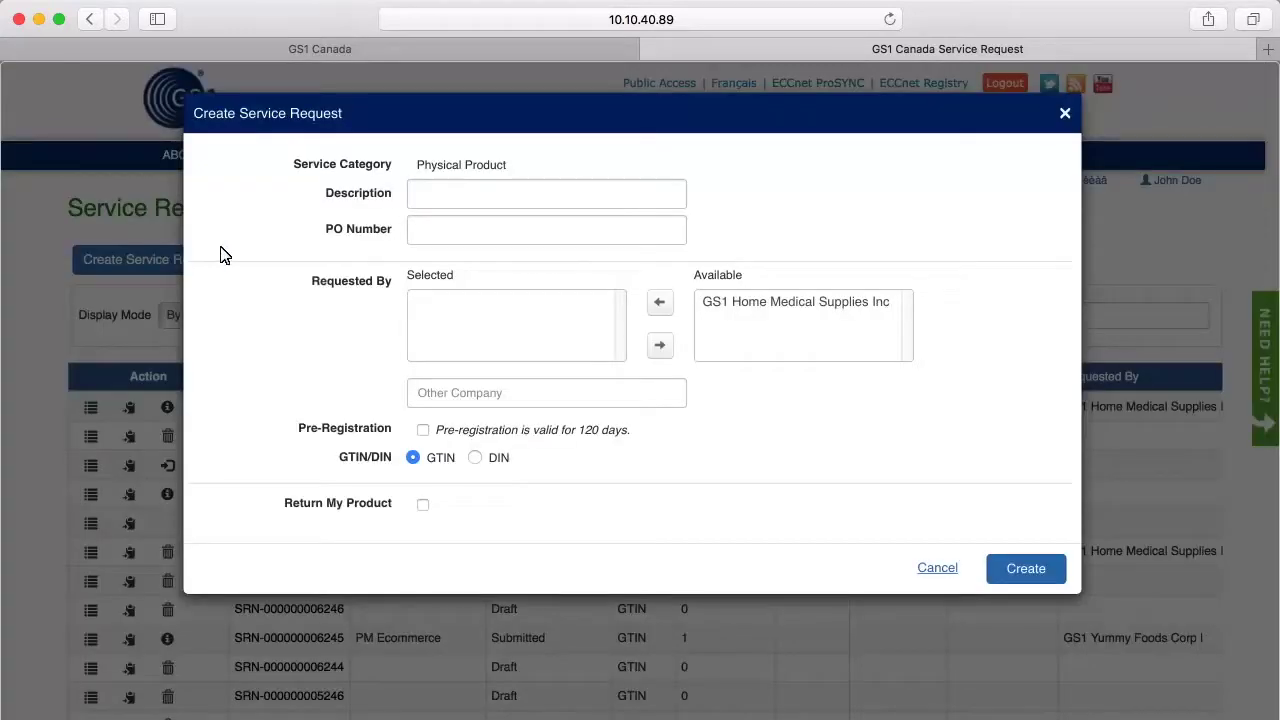
click(418, 195)
text(Spring Line of Products)
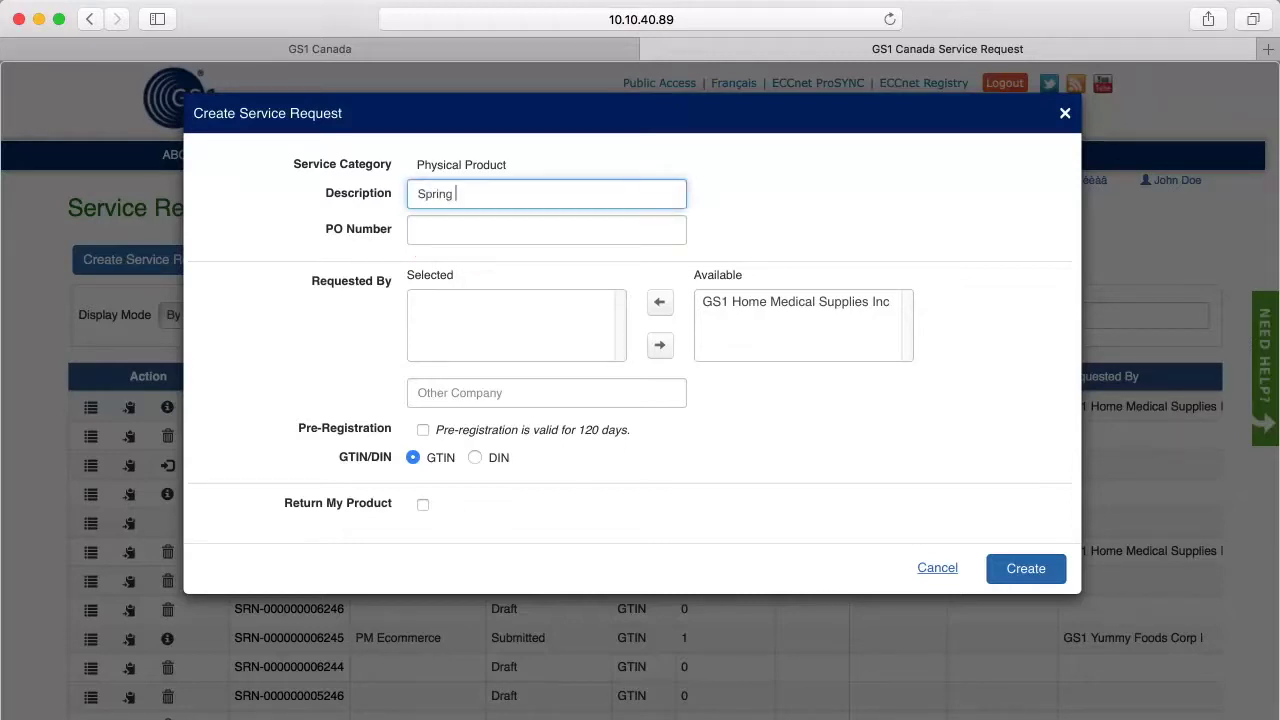
click(418, 228)
text(100)
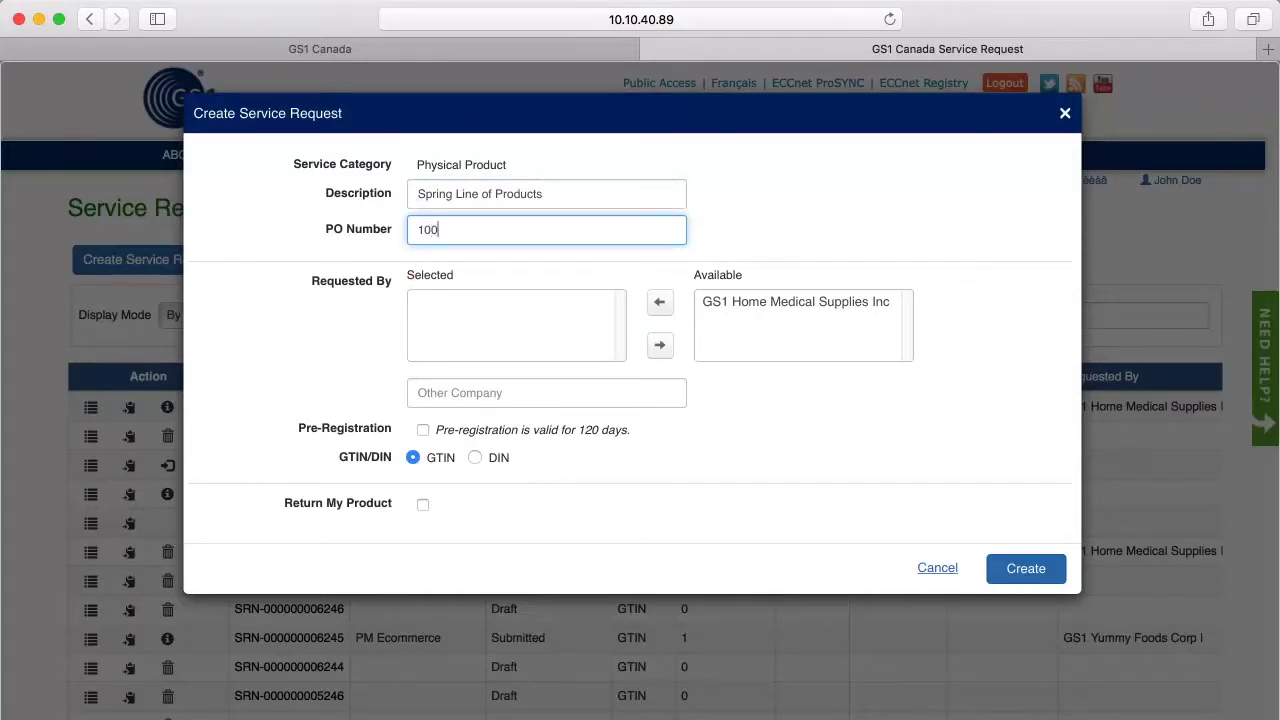
Step: Set GS1 Home Medical Supplies Inc as a requesting company and enter "Sample Other Company" as the other company
key(Tab)
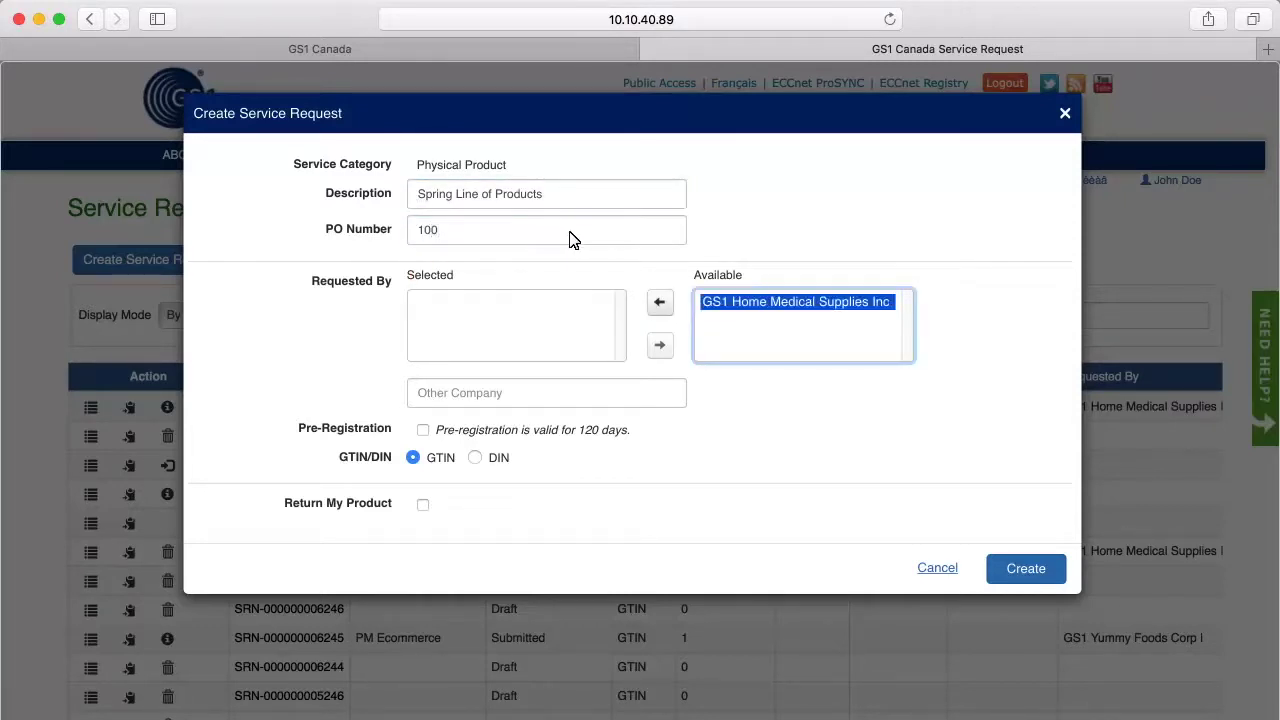
click(660, 303)
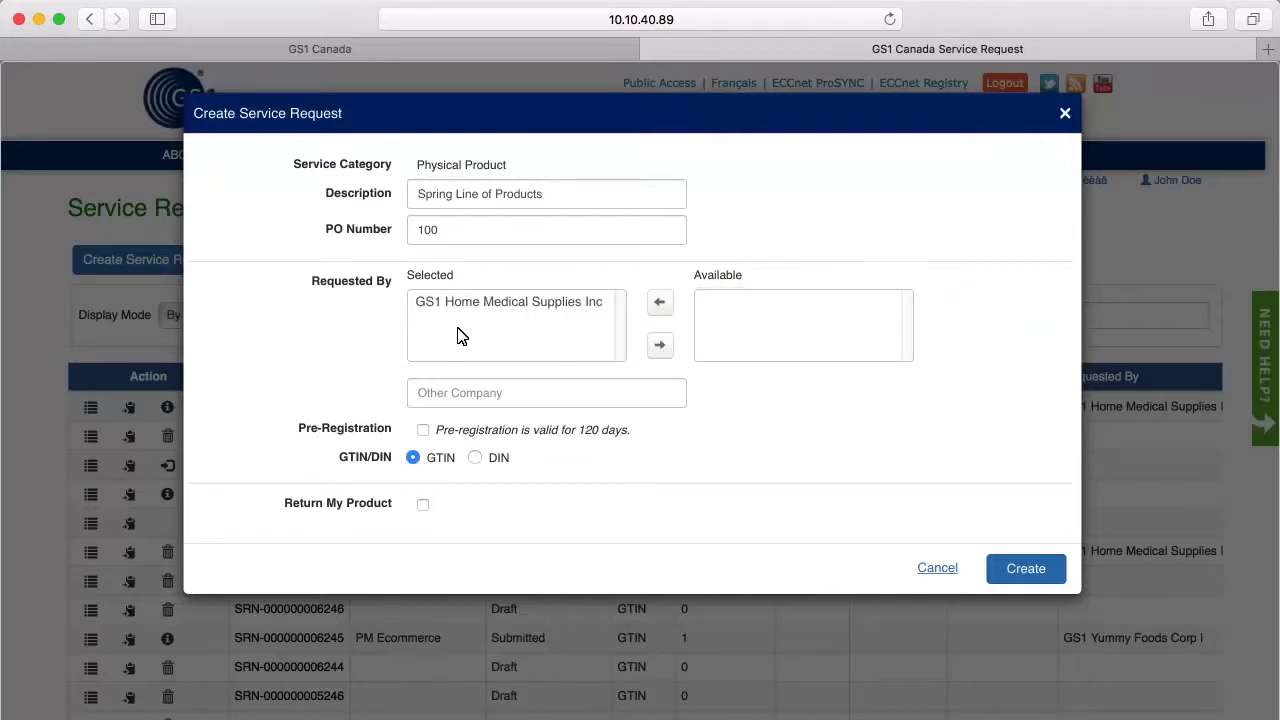
click(415, 393)
text(Sample Other Company)
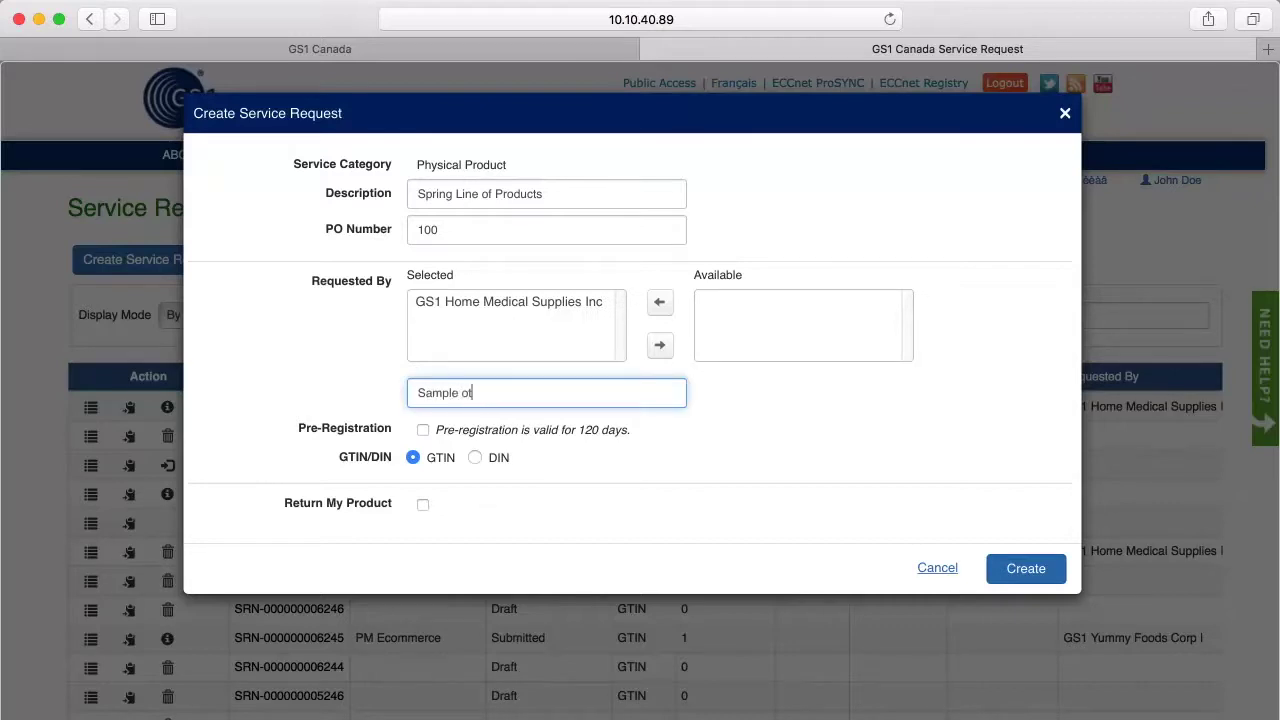
key(Tab)
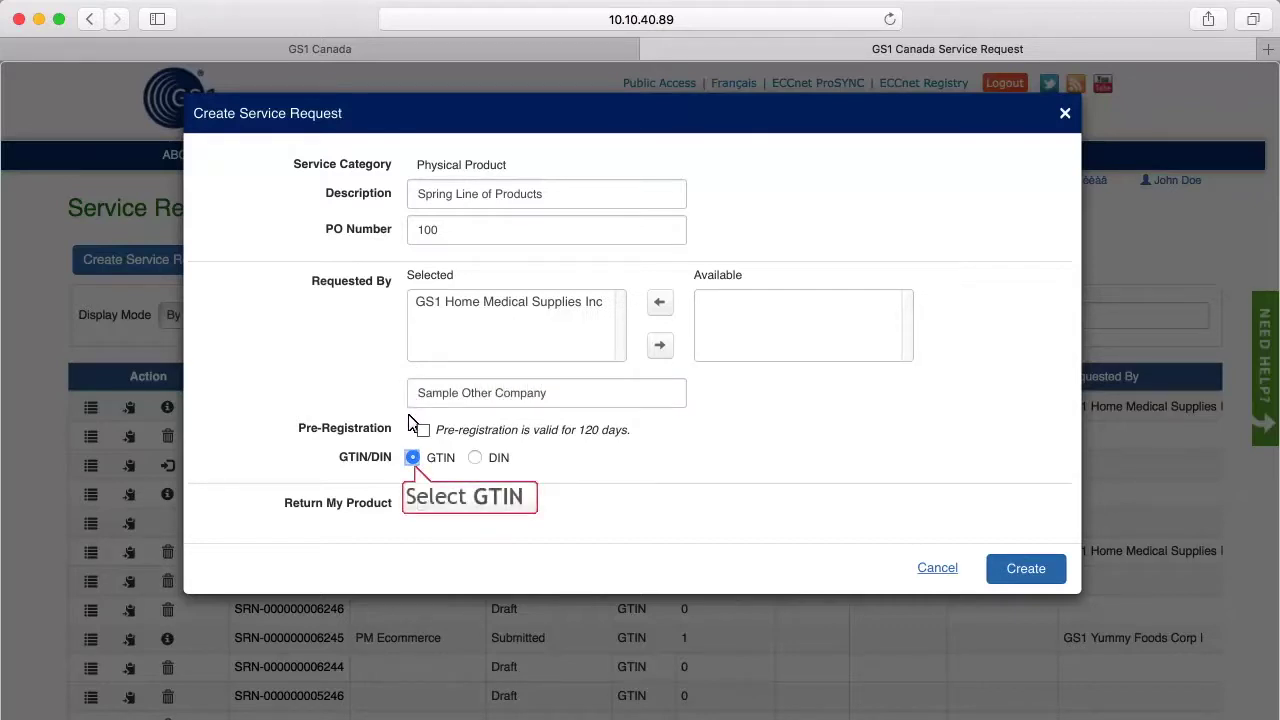
Step: Choose GTIN as the identifier, request the product's return, and create the service request
click(412, 459)
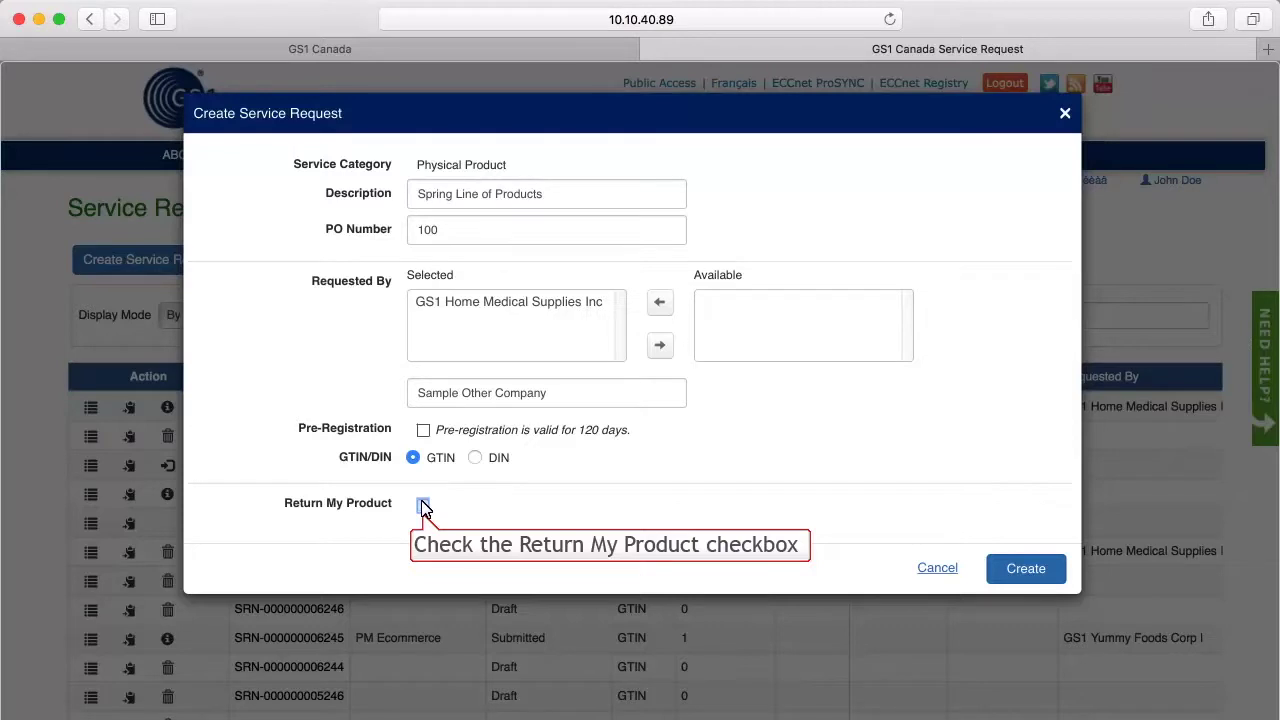
click(423, 506)
scroll(642, 456, down, 3)
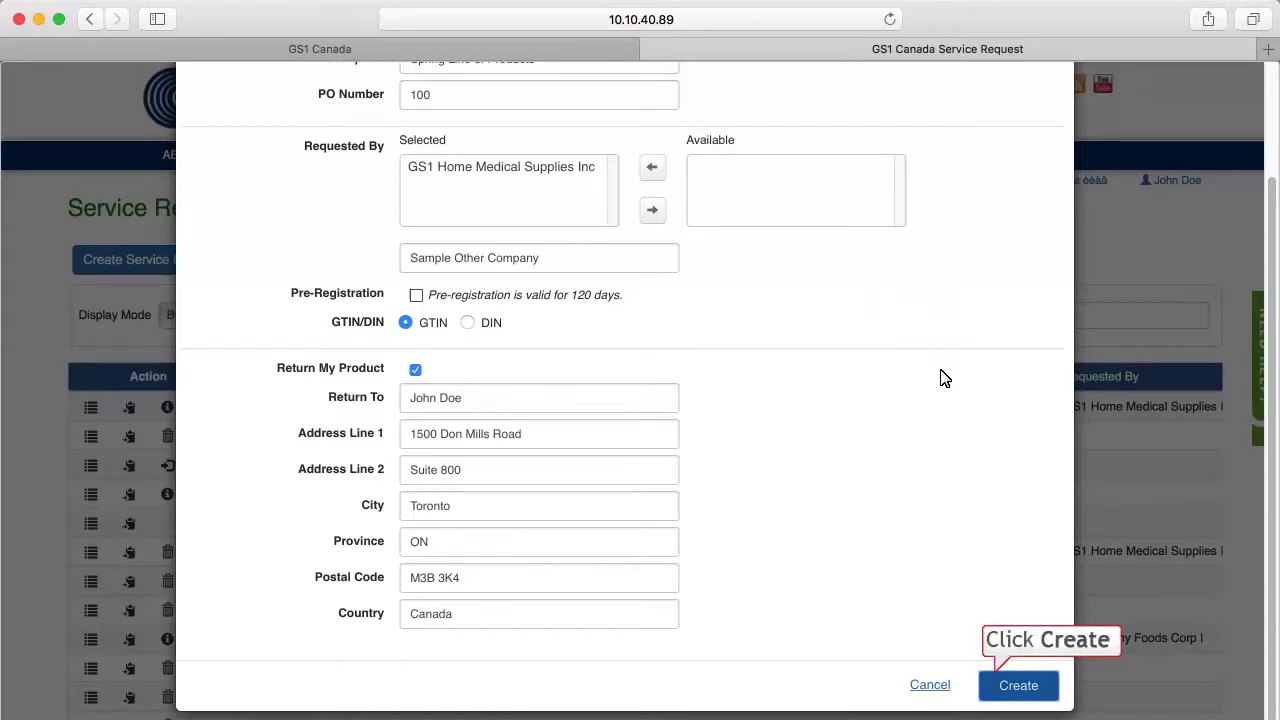
click(1009, 676)
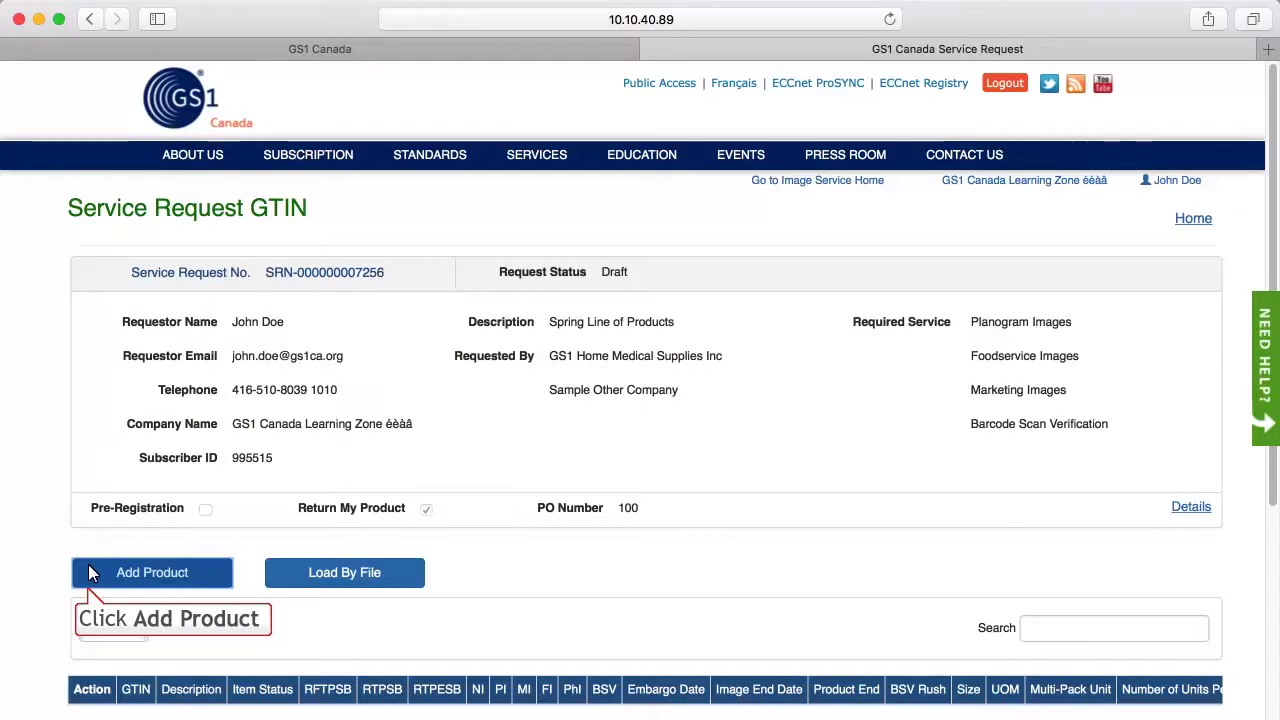
click(92, 572)
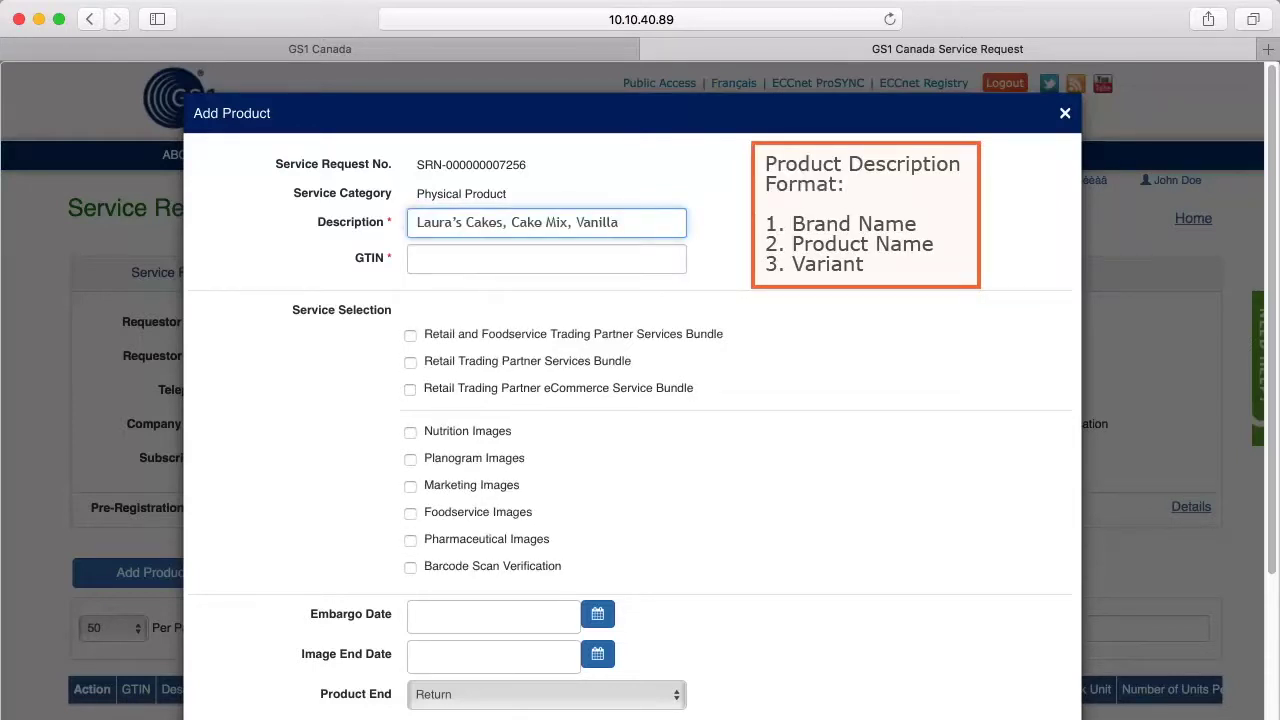
key(Tab)
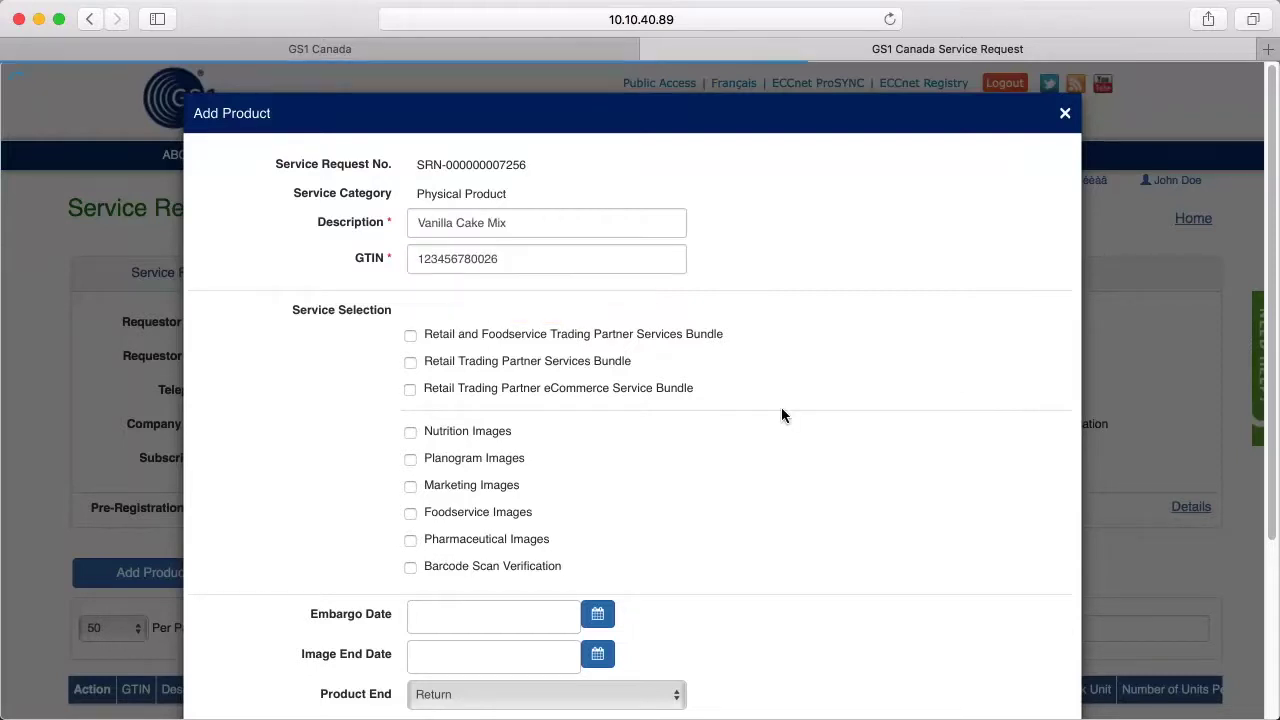
Step: Add the product with Retail Trading Partner Services Bundle, embargo date 2017-05-31, size 125 Millilitre, multi-pack unit 4 and 12 units per case
scroll(781, 407, down, 3)
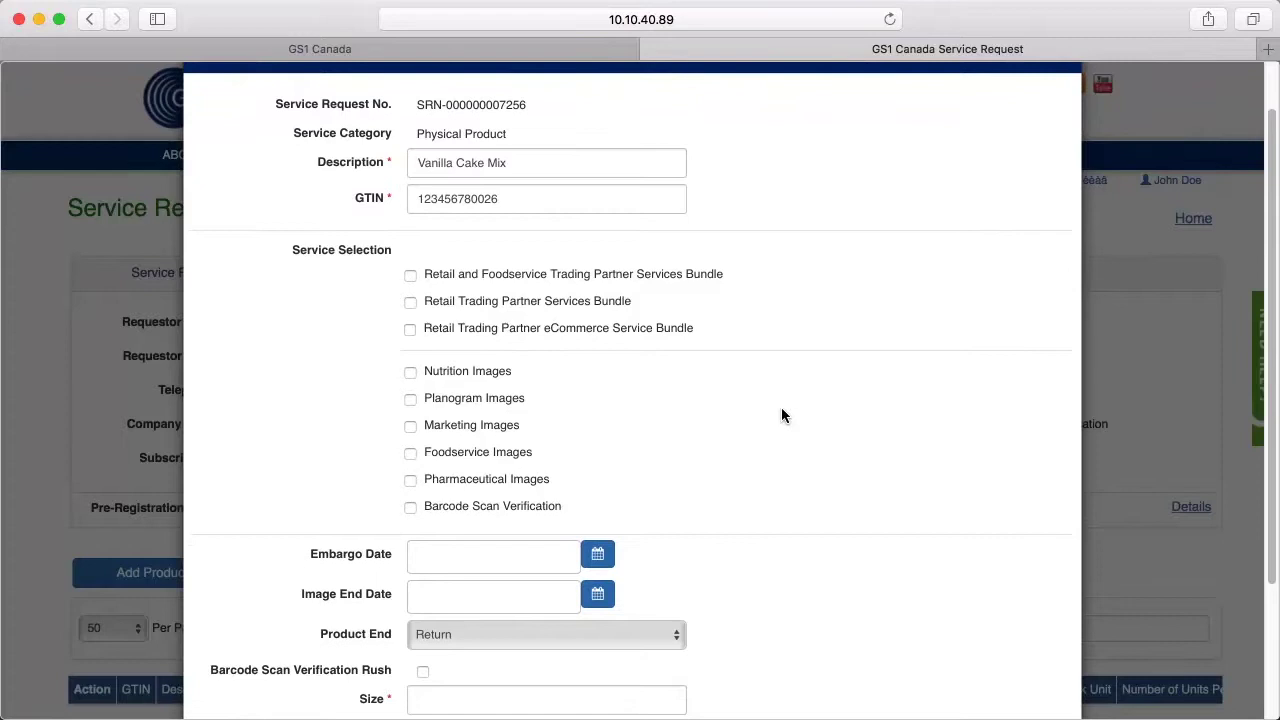
scroll(782, 412, down, 5)
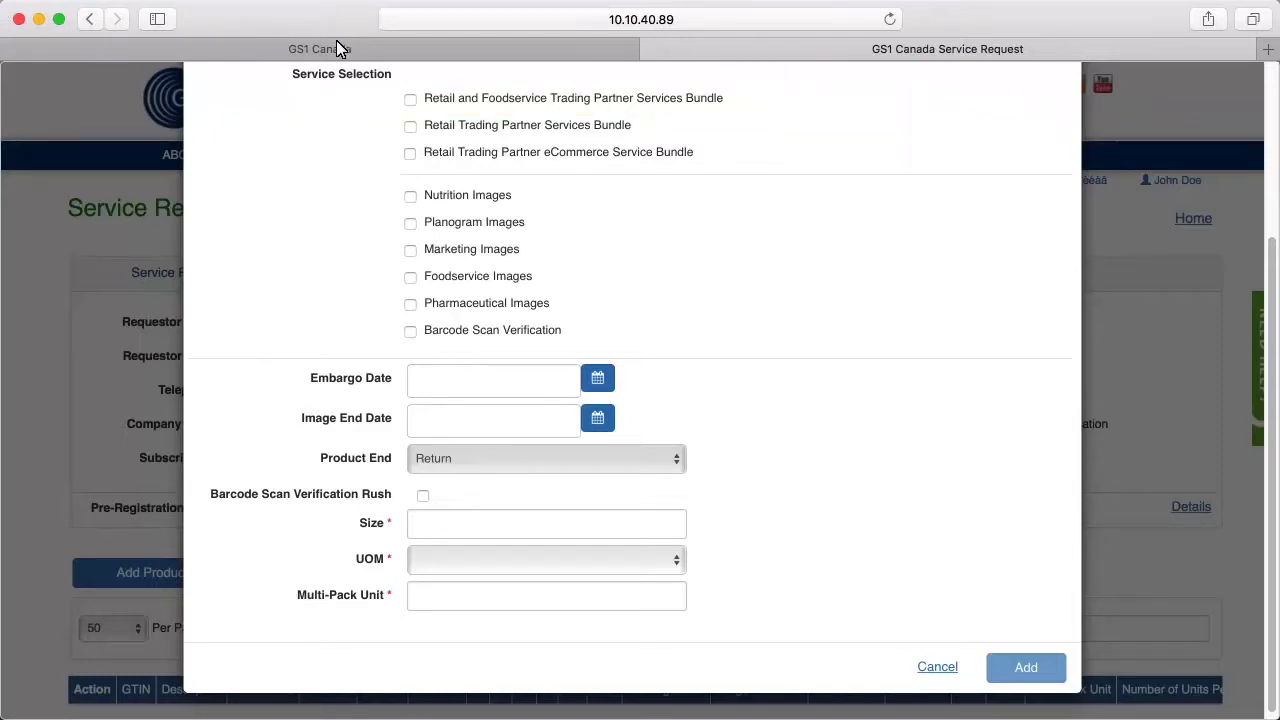
click(410, 126)
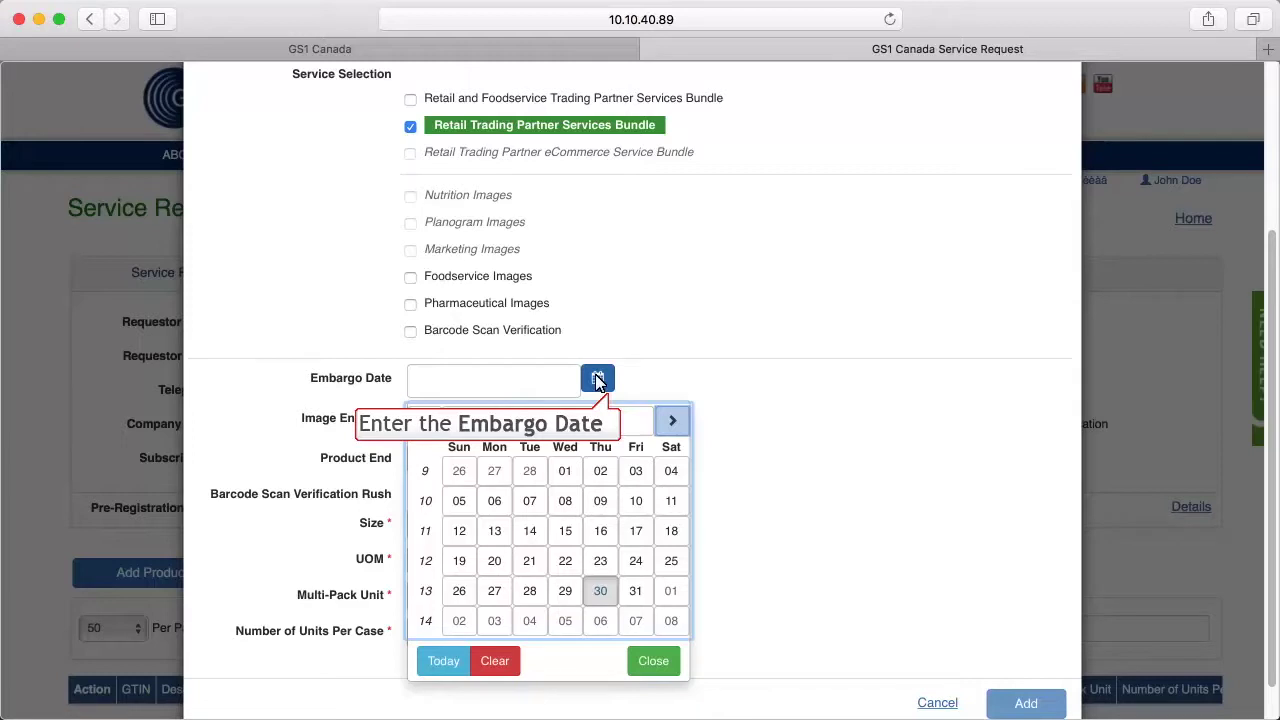
text(2017-05-31)
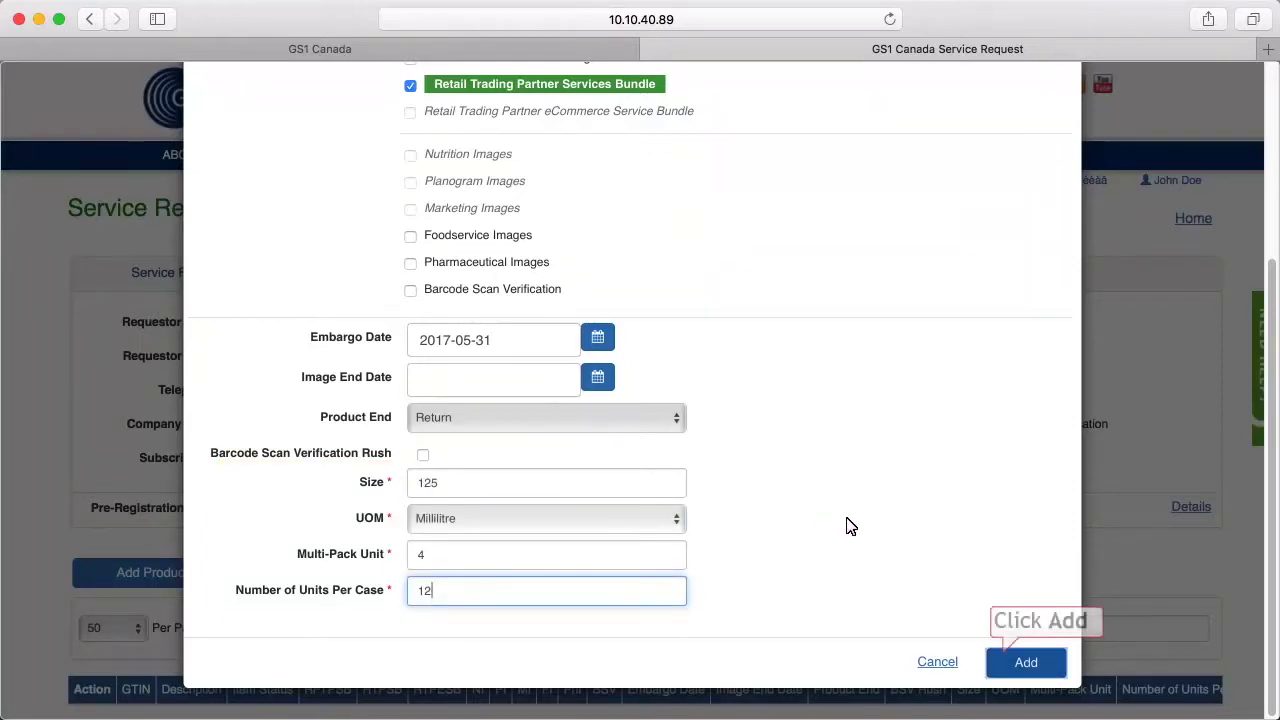
click(1000, 652)
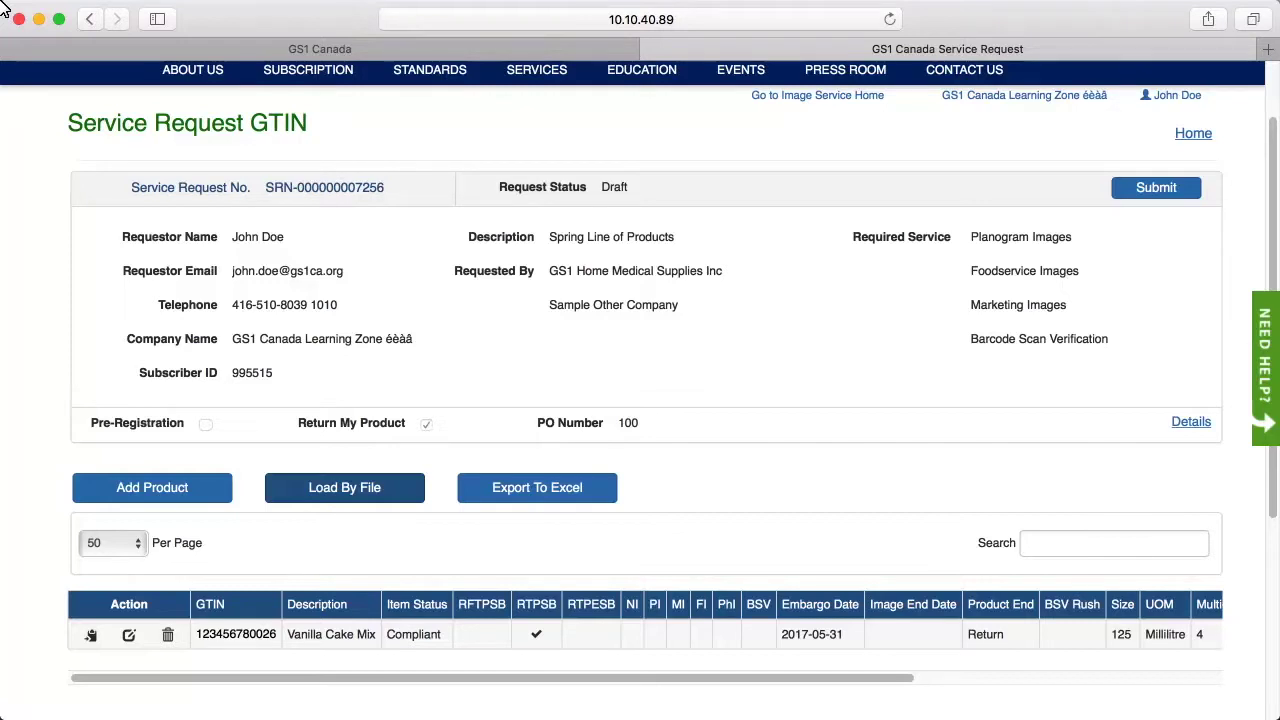
Step: Batch-load Chocolate Cake Mix and Blueberry Jam by copying their GTINs and descriptions from the Product Pre-registration workbook in Excel into Load By File
click(288, 489)
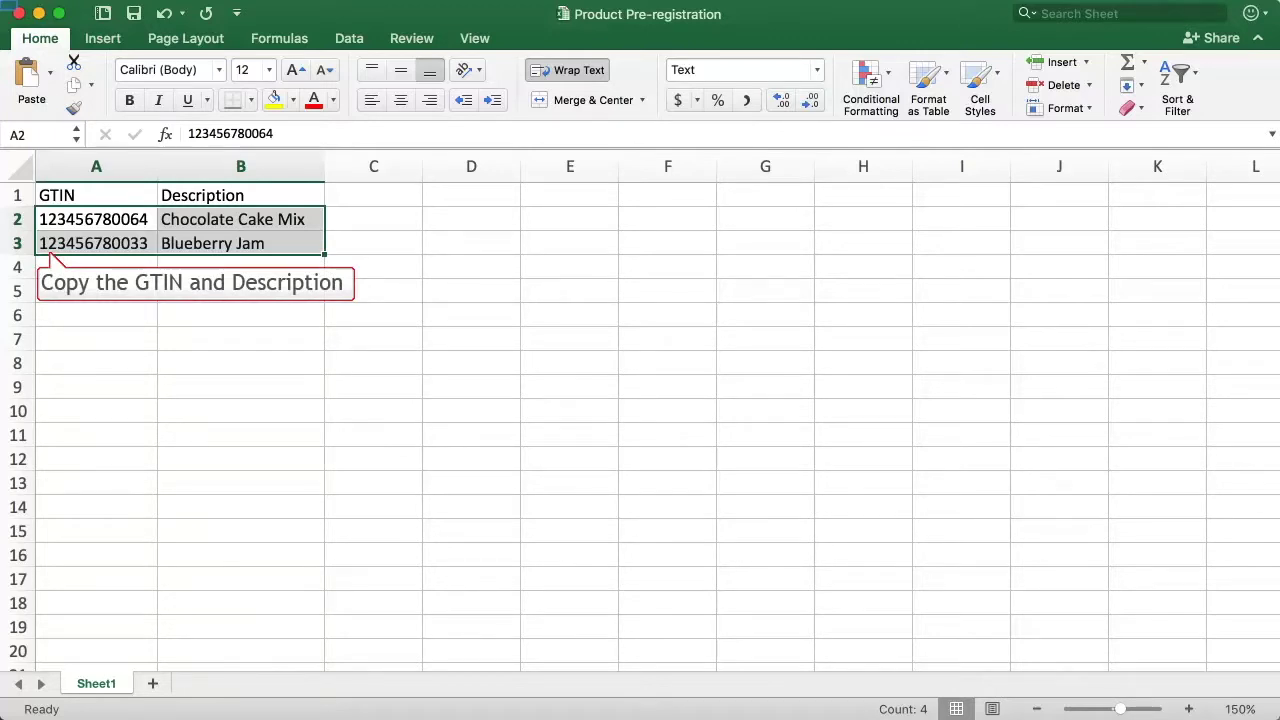
right_click(201, 224)
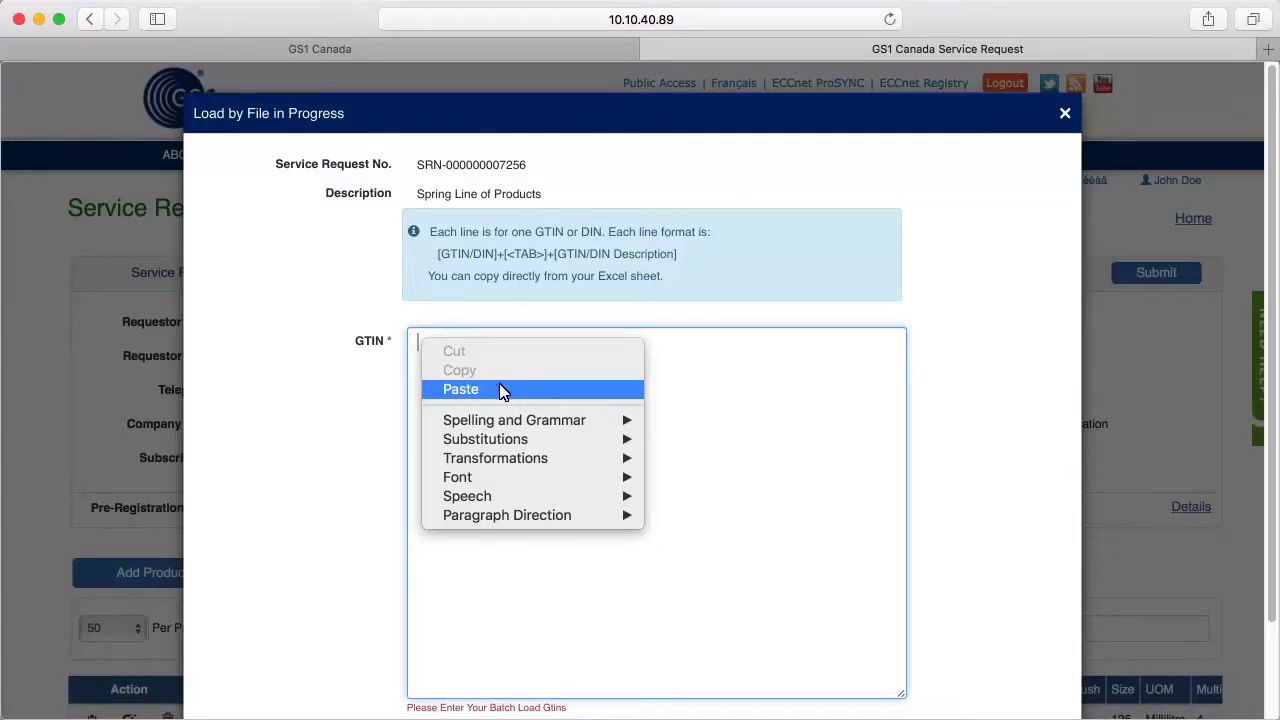
click(460, 389)
scroll(837, 437, down, 2)
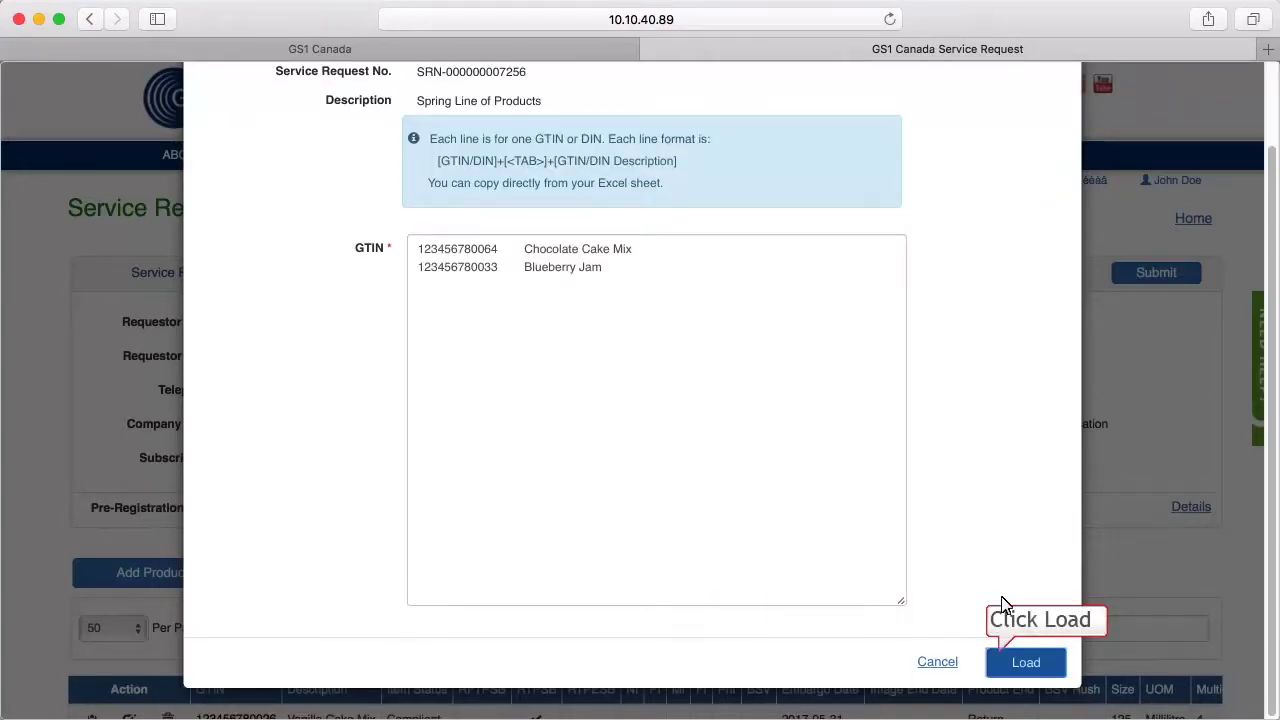
click(1008, 654)
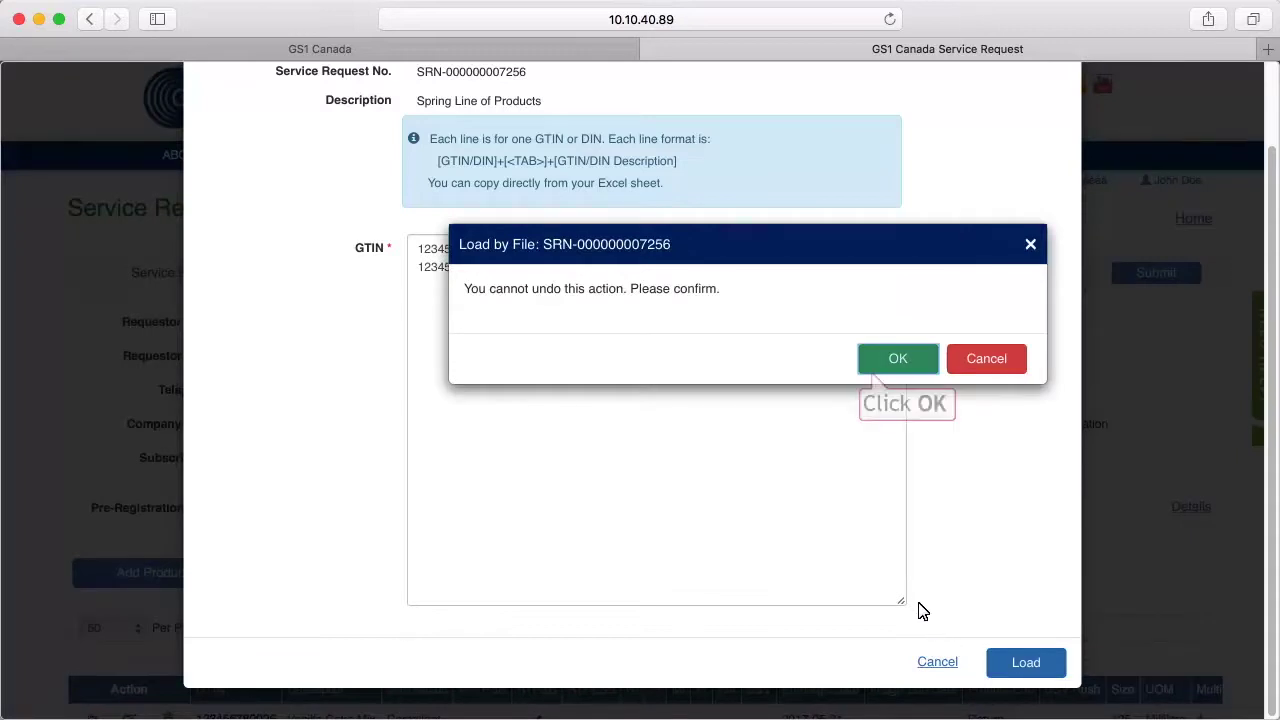
click(876, 360)
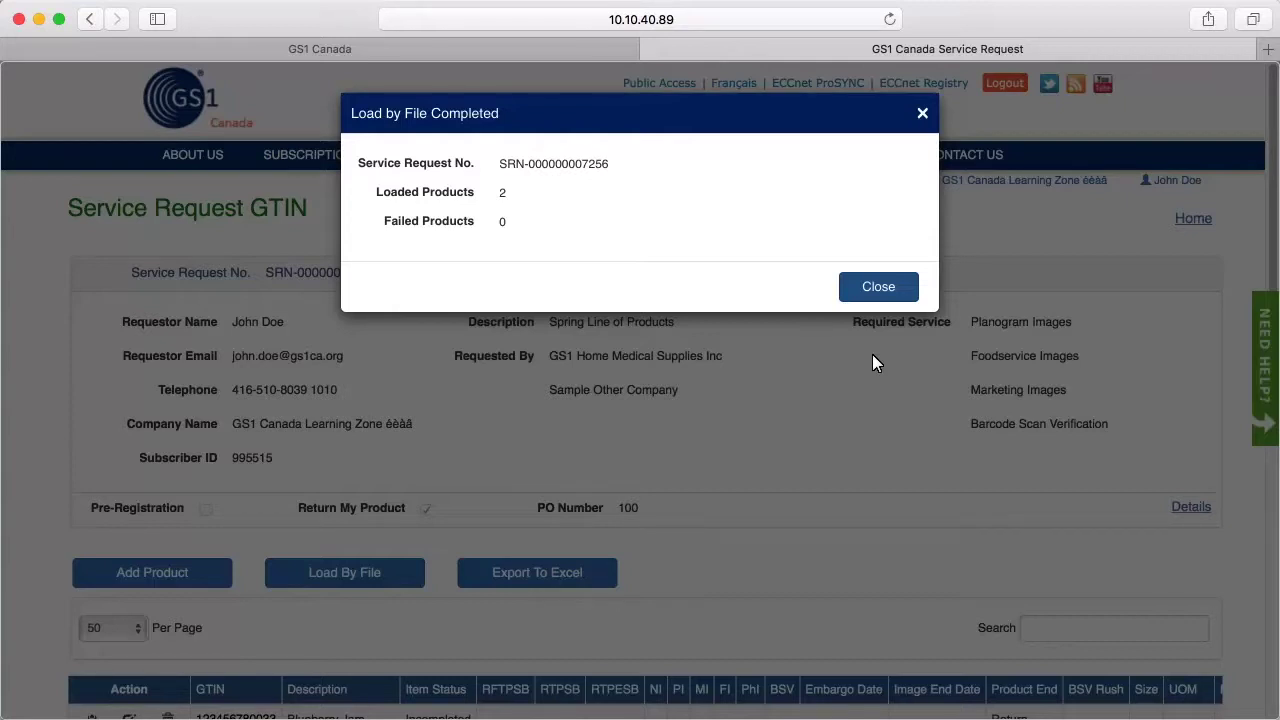
click(855, 288)
Step: Update Chocolate Cake Mix with the Retail Trading Partner Services Bundle, size 12 Millilitre, multi-pack unit 2 and 4 units per case
scroll(890, 483, down, 5)
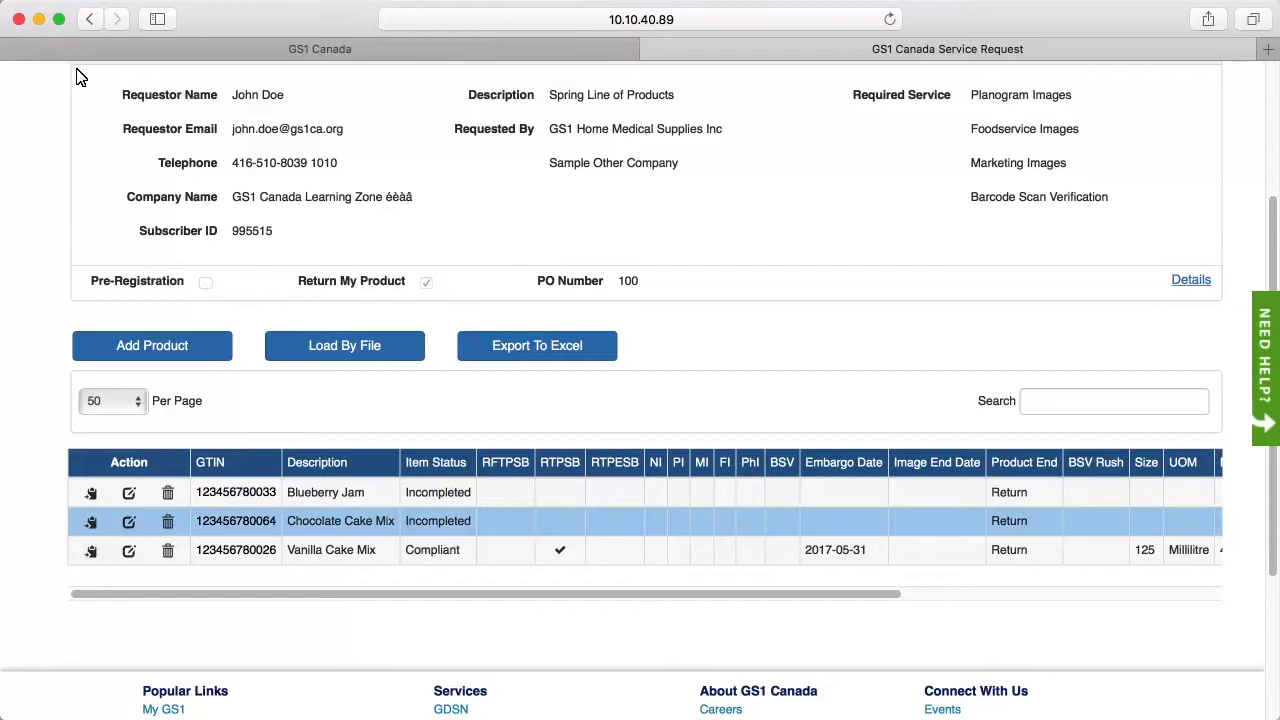
click(128, 520)
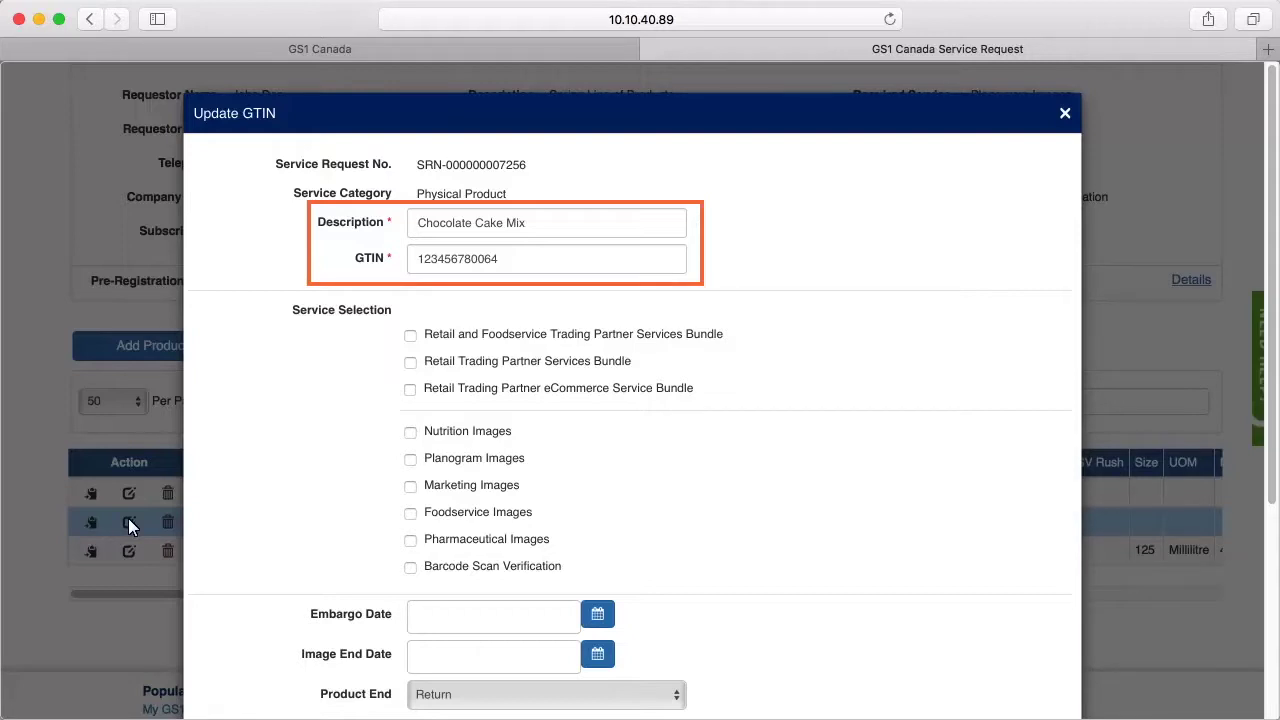
click(410, 362)
scroll(932, 386, down, 5)
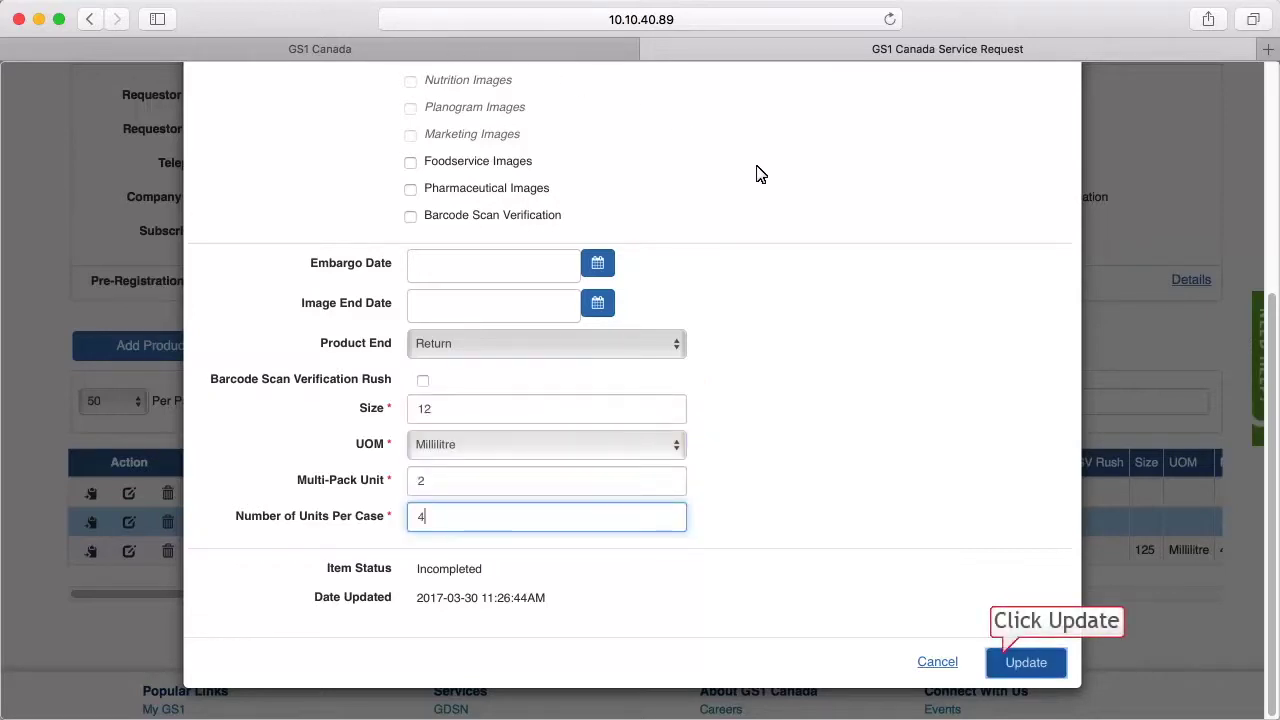
click(1020, 660)
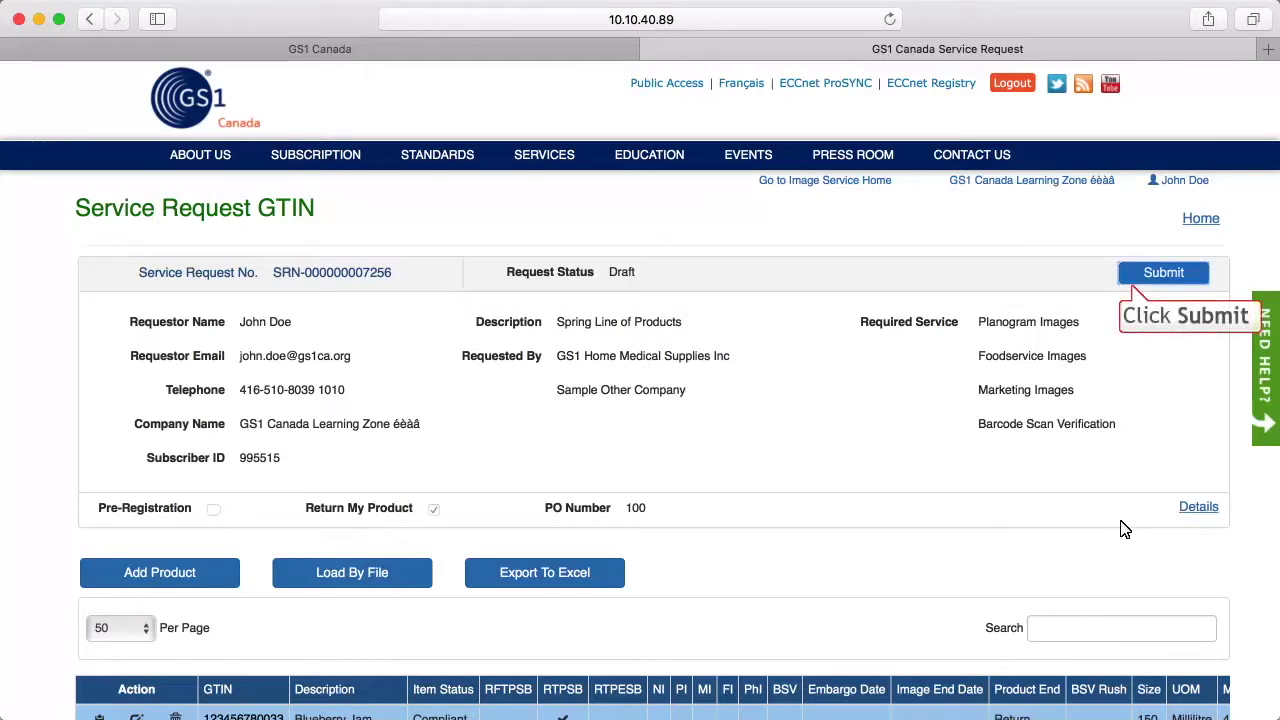
Step: Submit the service request by accepting the agreement, and bring up the printable shipping manifest before closing it
click(1146, 272)
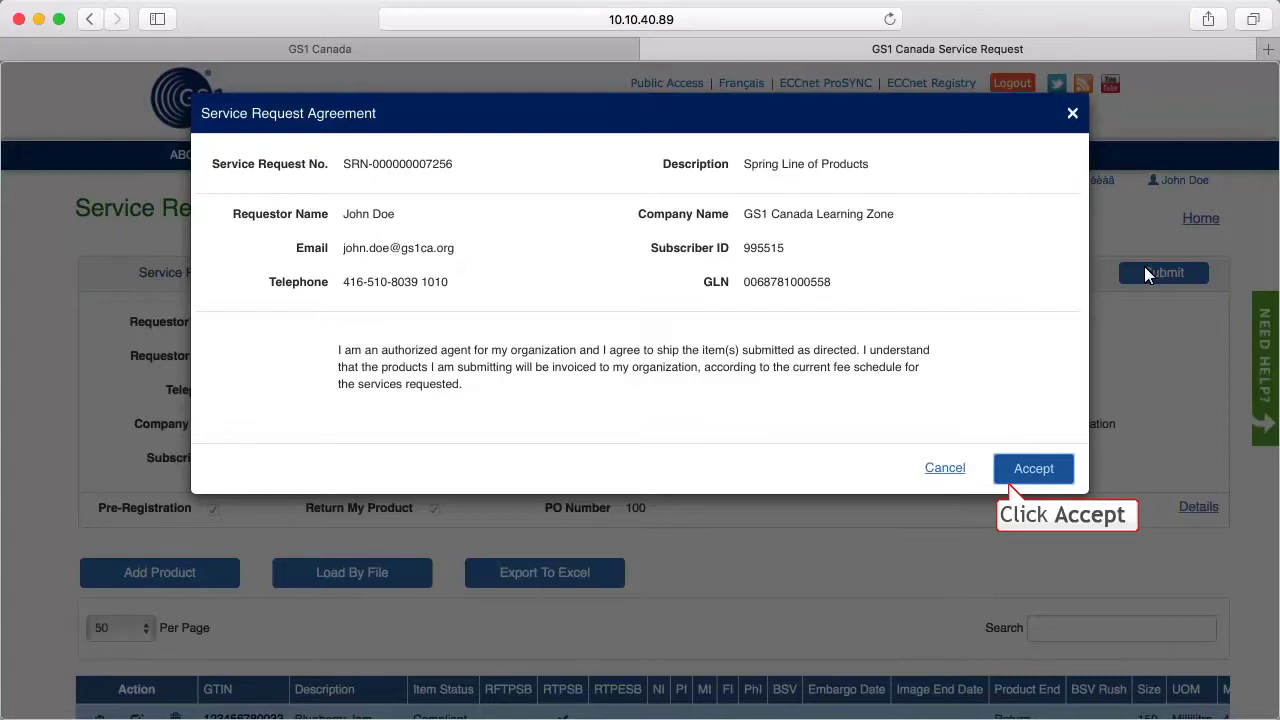
click(1010, 469)
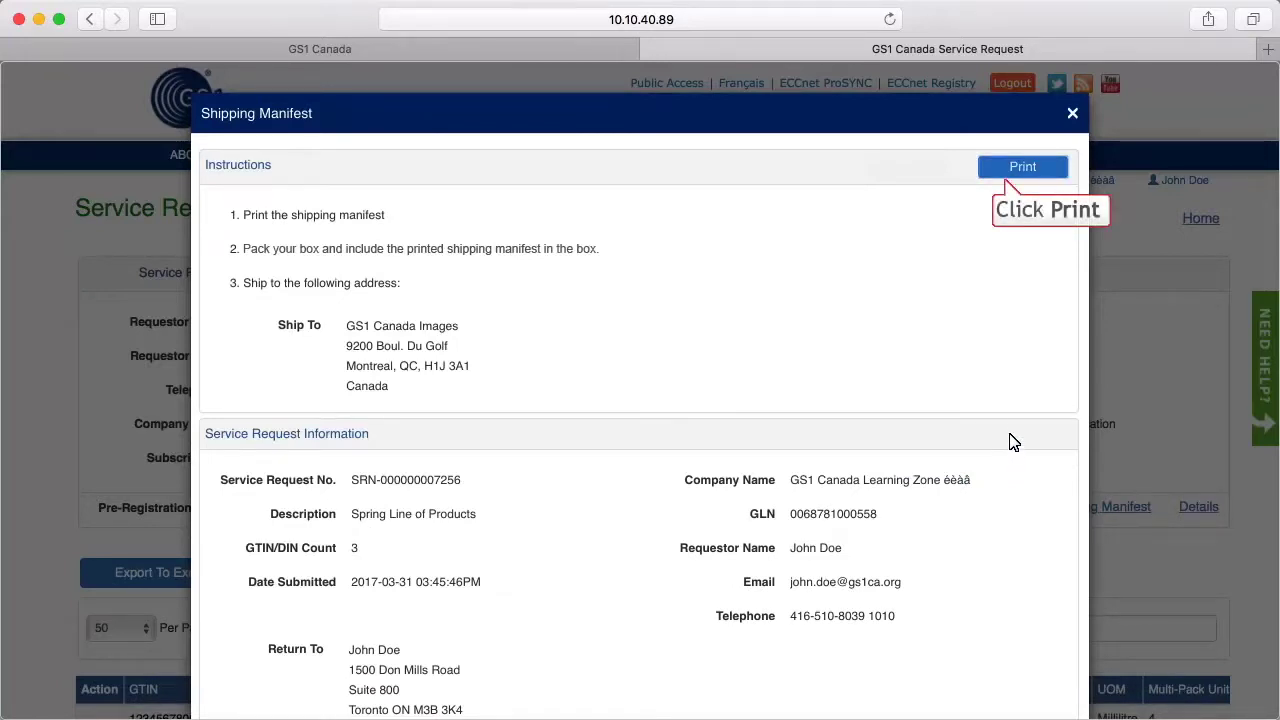
click(1015, 171)
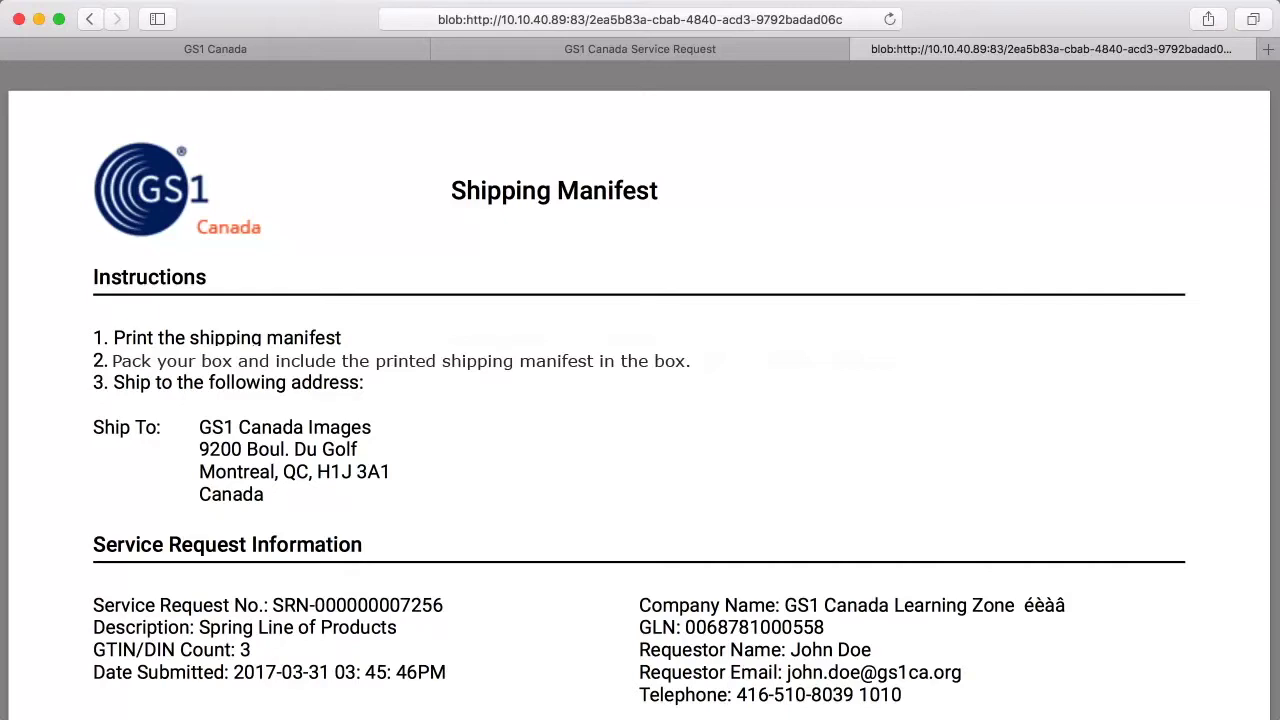
key(super+w)
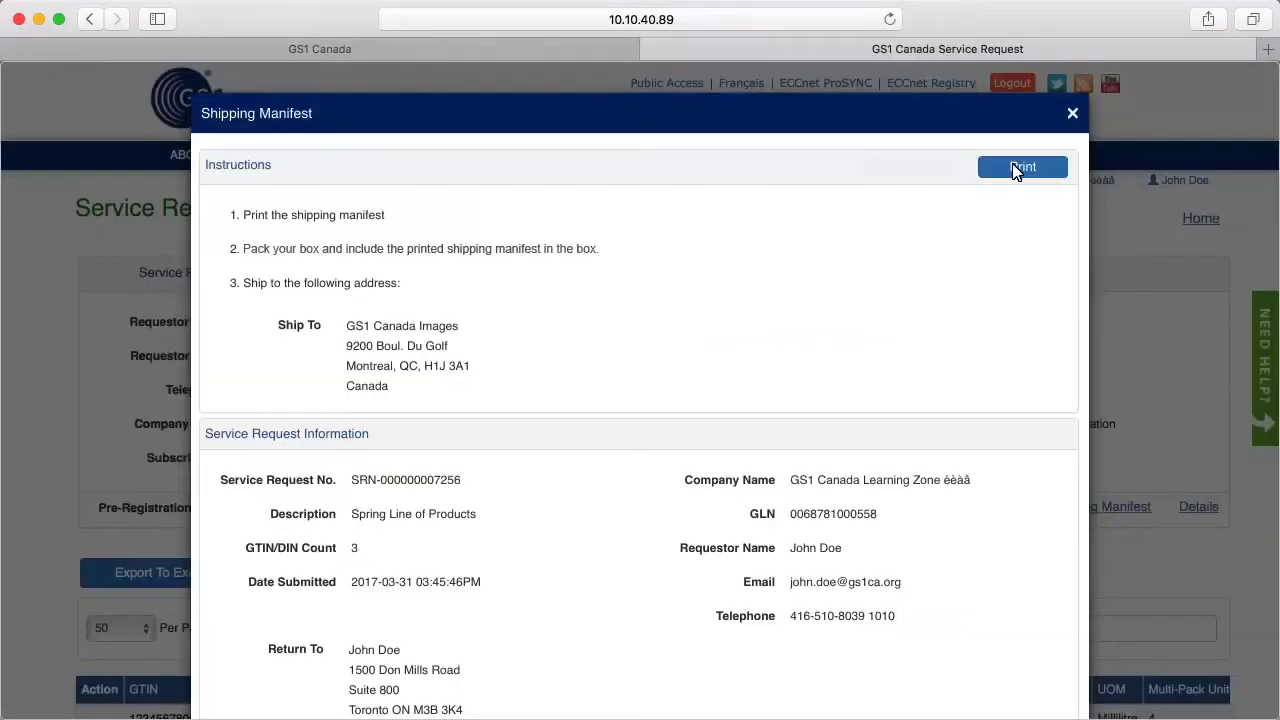
click(1071, 115)
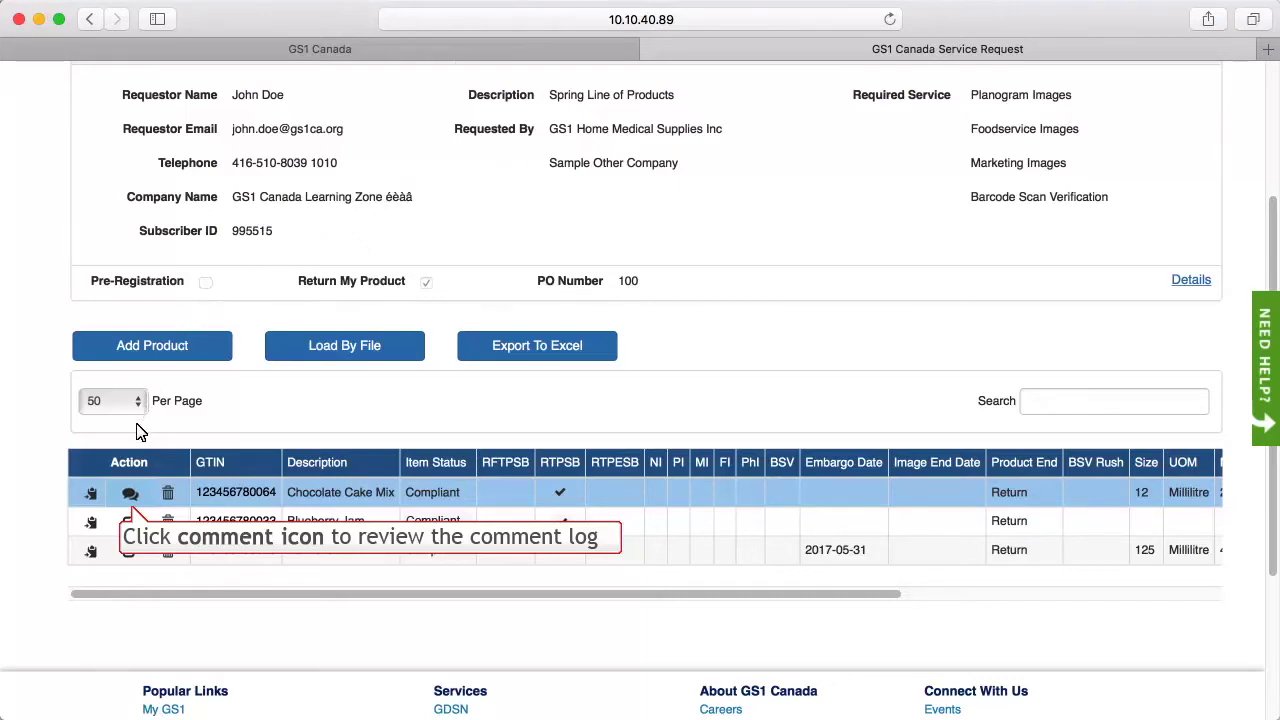
Step: Review the comment log of the Chocolate Cake Mix product
click(130, 492)
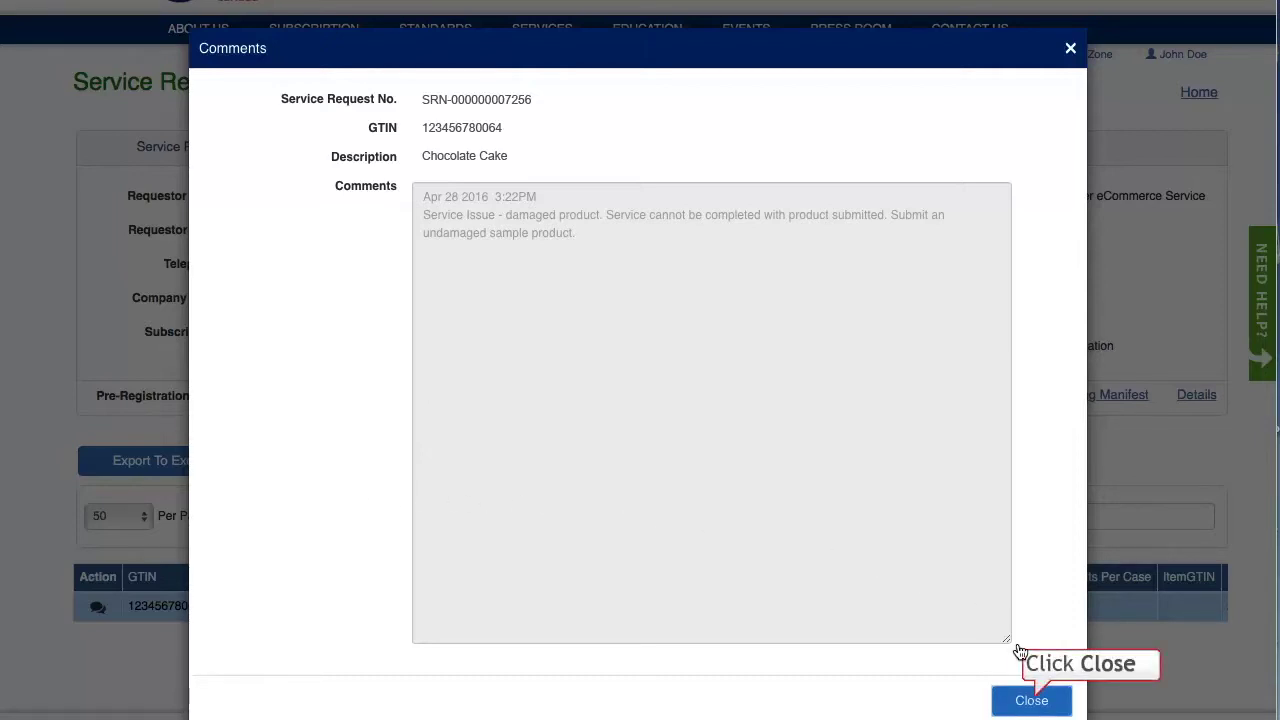
click(1031, 699)
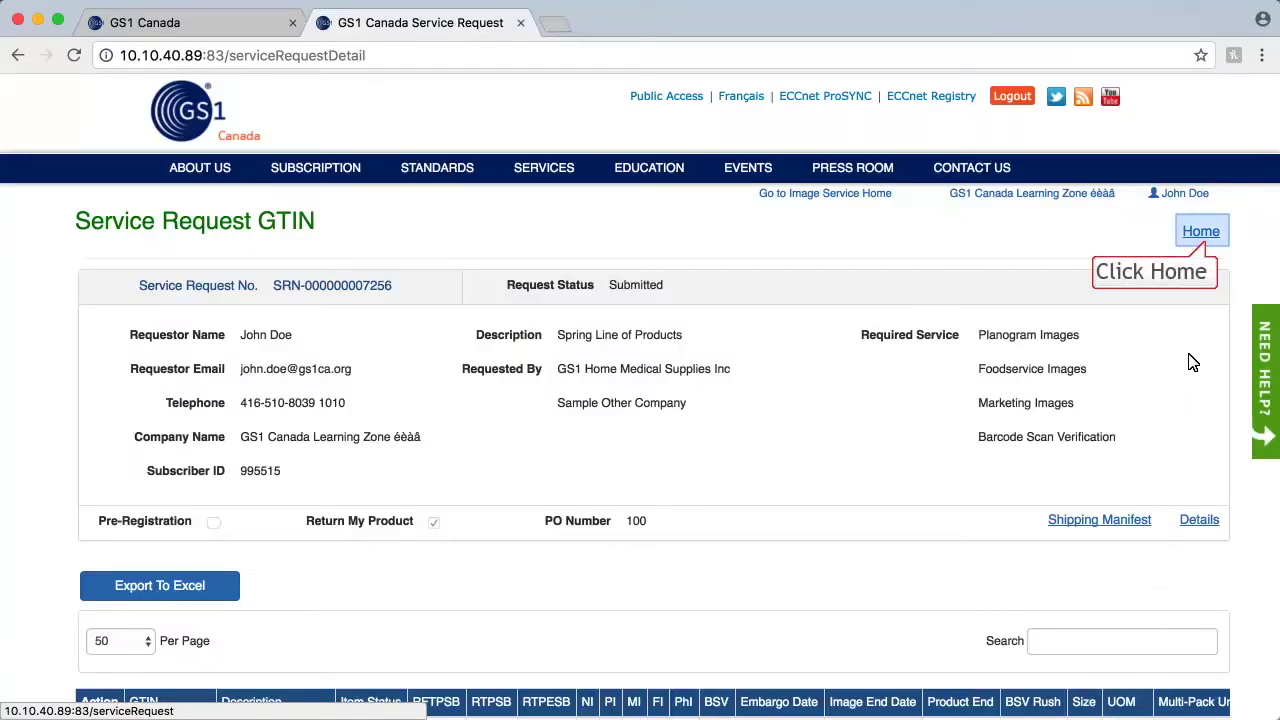
Step: Return to the list of service requests and export it to Excel
click(1197, 230)
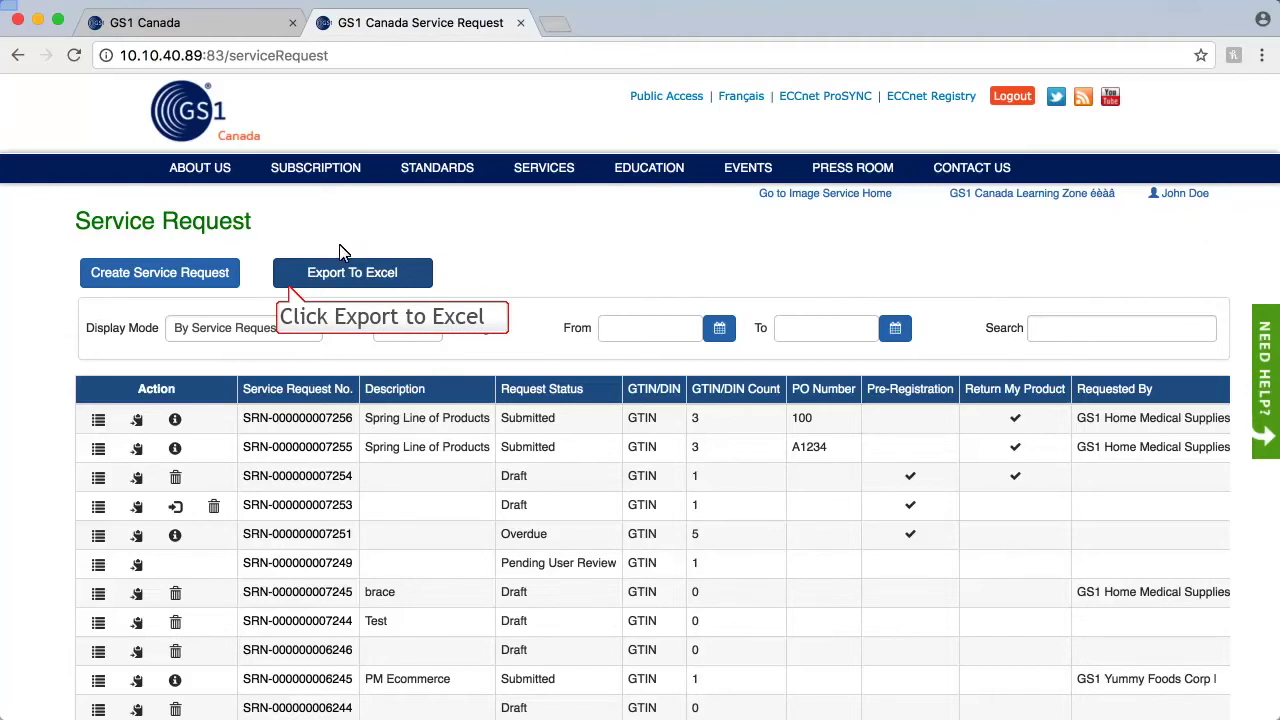
click(296, 270)
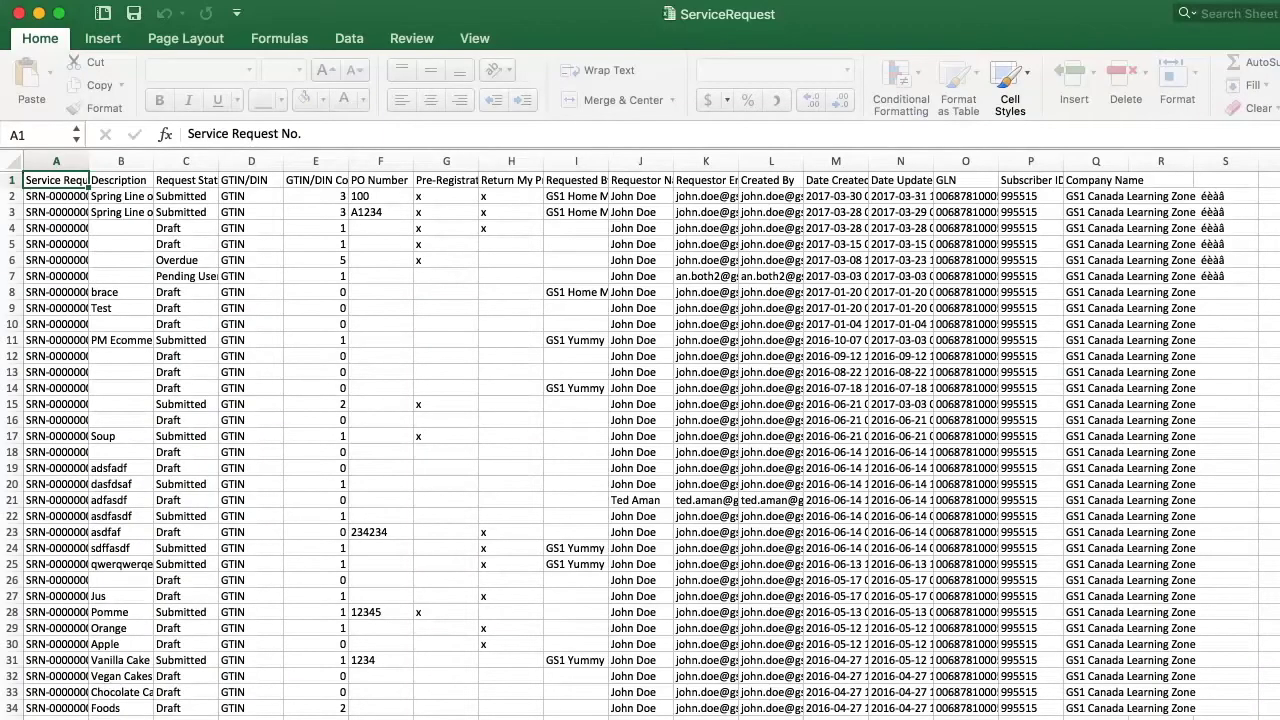